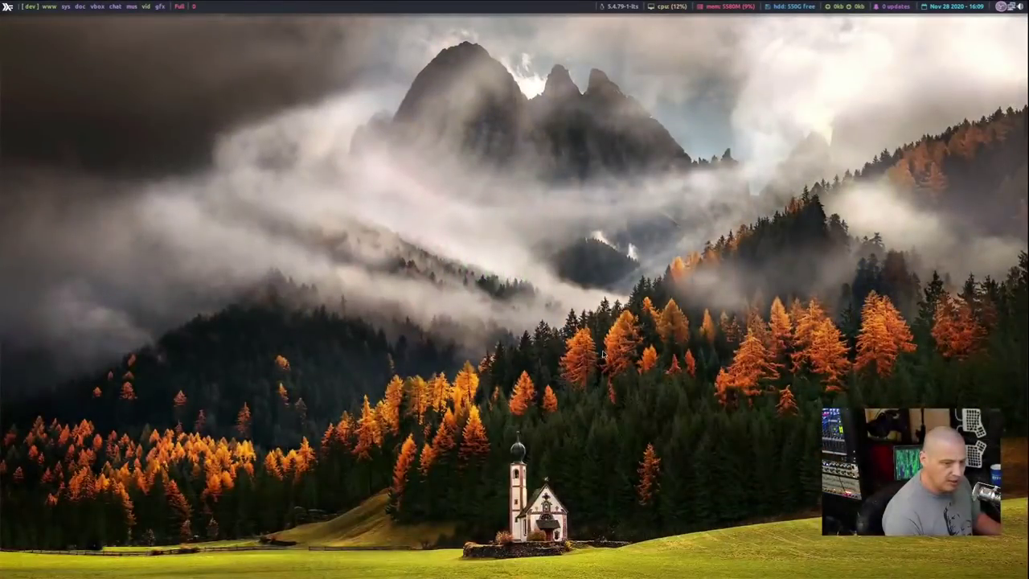
Open the Download page of yacy.net in the browser and find the instructions for compiling YaCy yourself.
key("super+2")
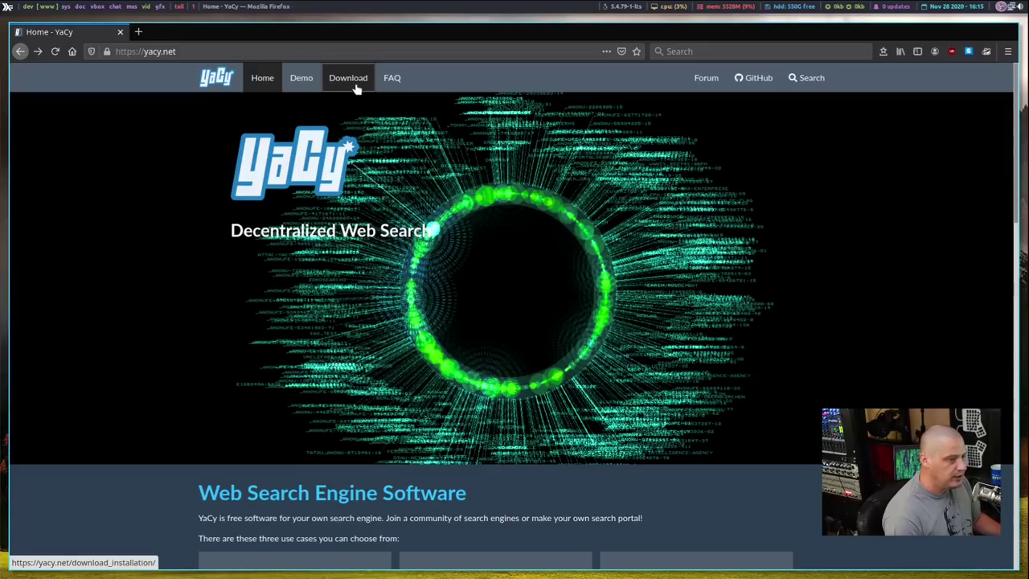
left_click(357, 89)
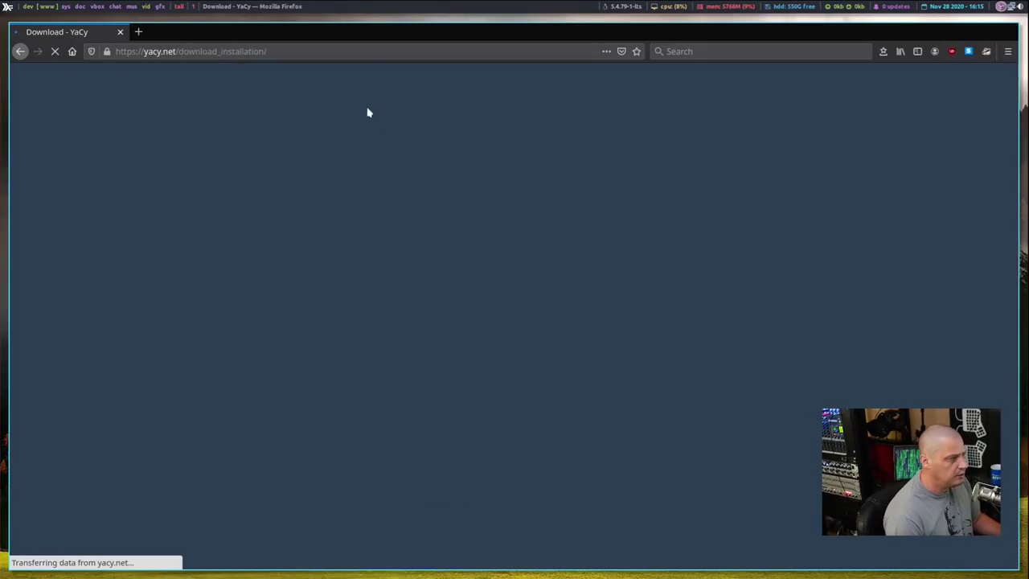
left_click_drag(1014, 78, 1005, 180)
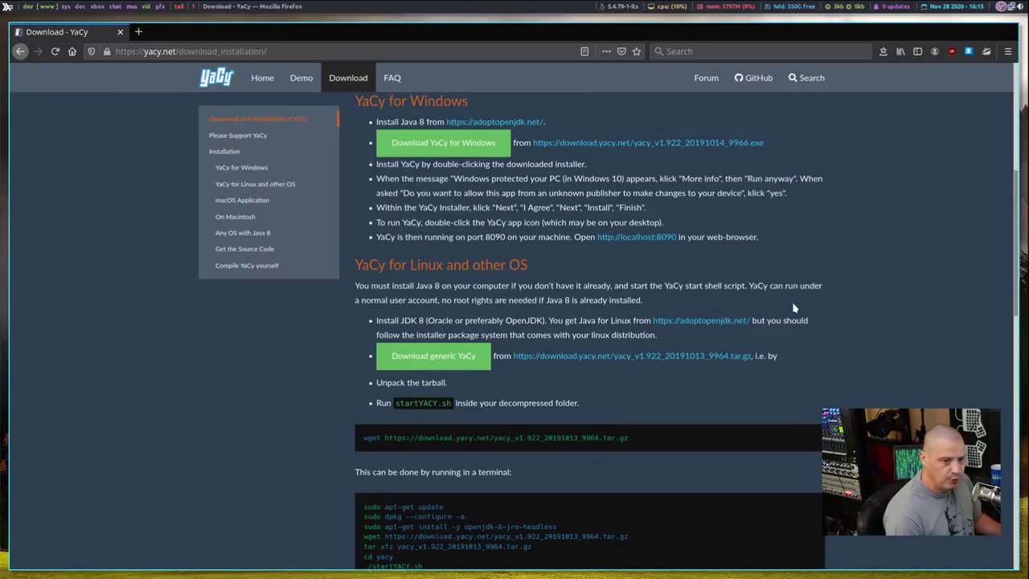
scroll(793, 308, "down", 15)
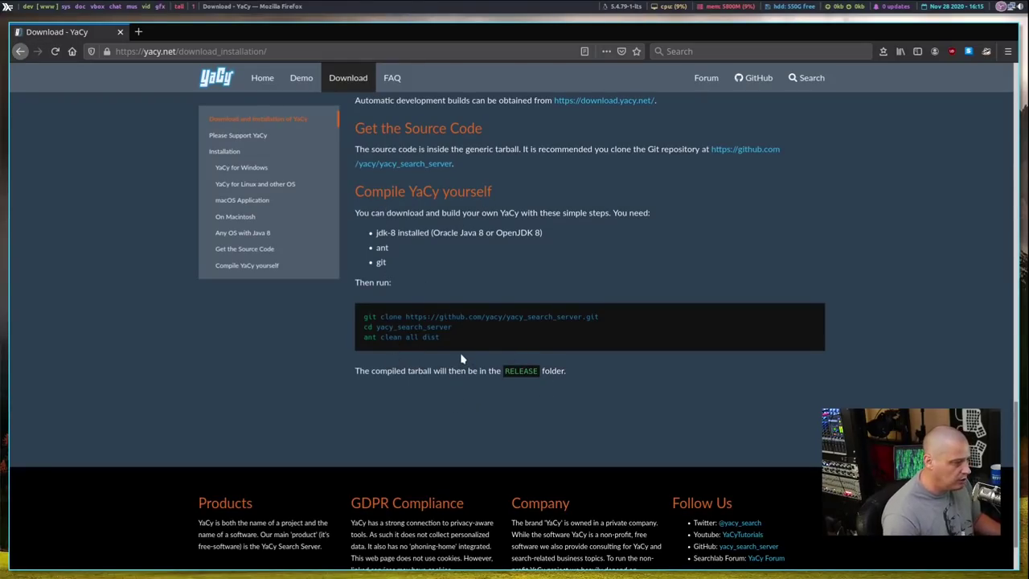
Highlight the git clone and ant clean all dist commands in the compile instructions to read them.
double_click(370, 317)
left_click(370, 316)
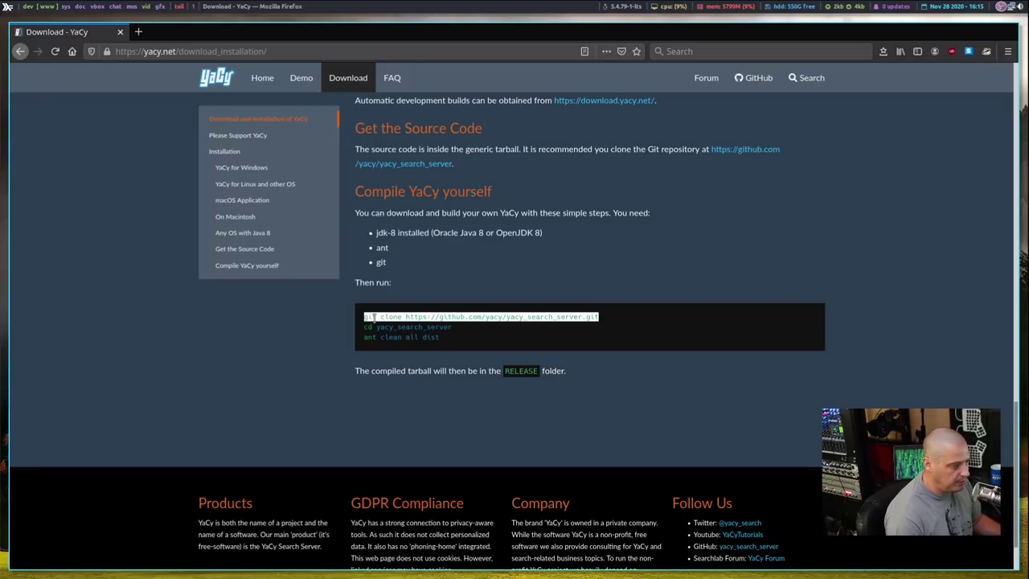
triple_click(378, 336)
left_click(510, 473)
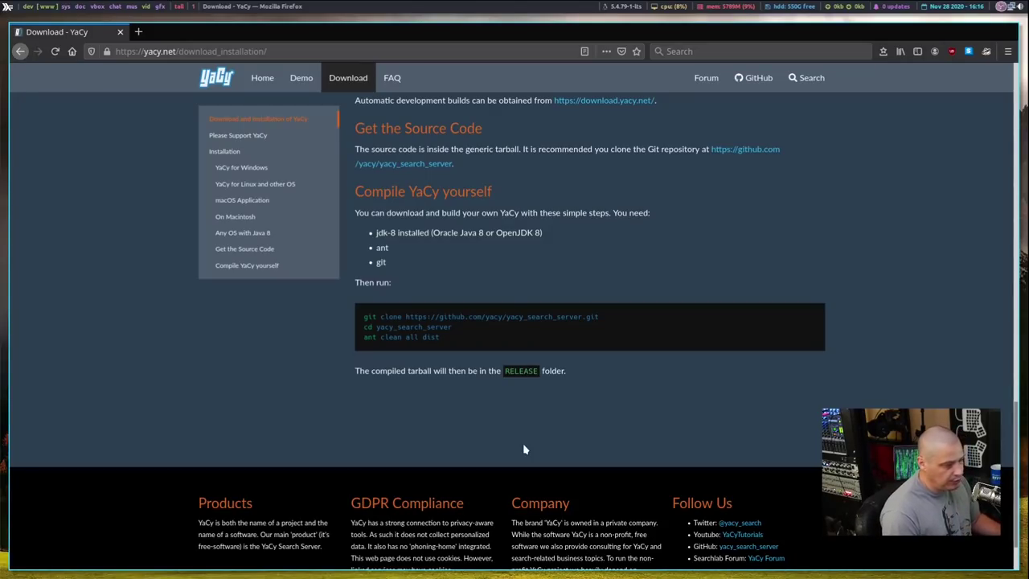
triple_click(480, 317)
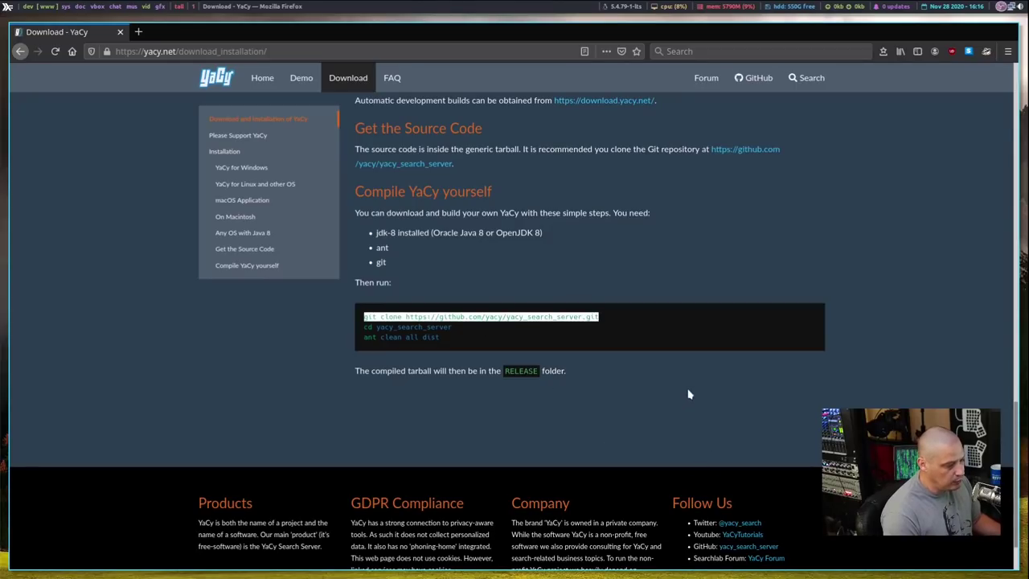
left_click(673, 416)
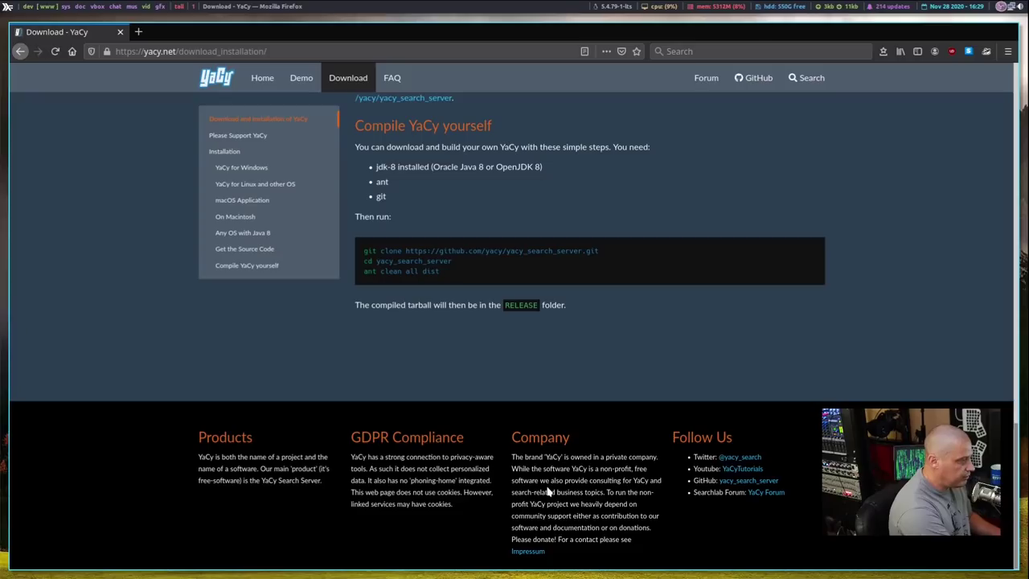
Open a terminal on the dev workspace and enlarge its text.
key("super+3")
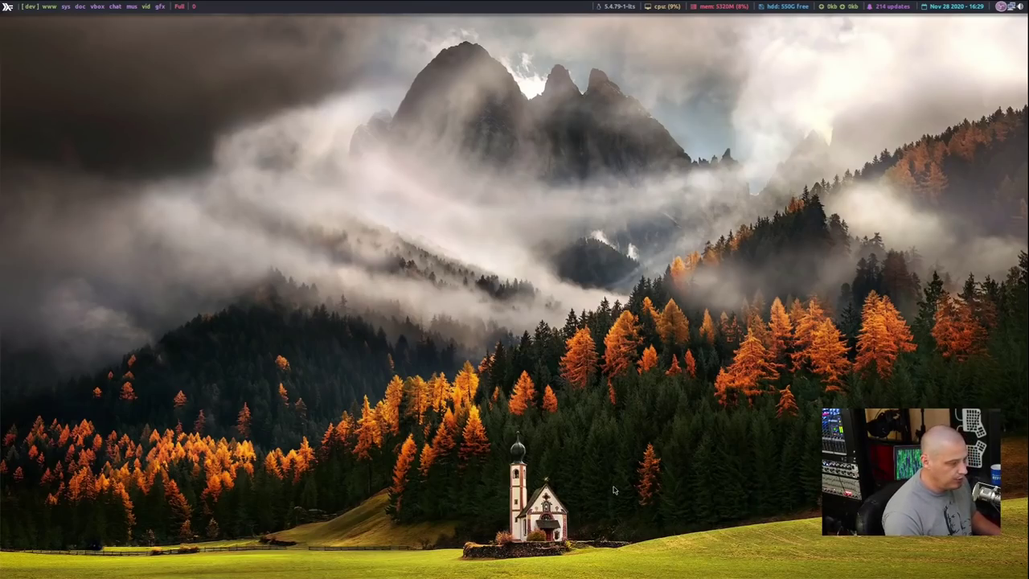
key("super+Return")
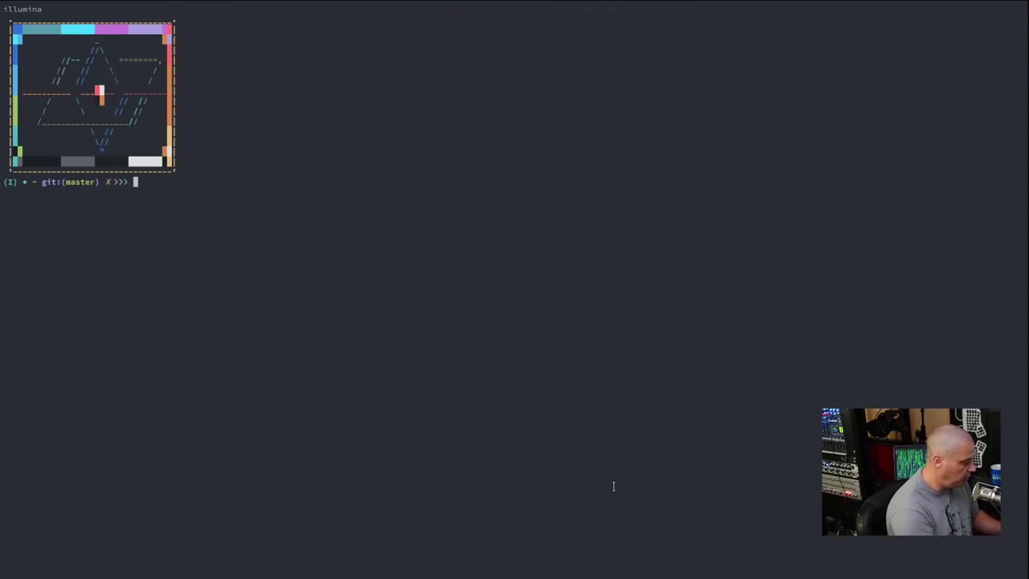
key("ctrl+shift+equal")
key("ctrl+shift+equal")
key("ctrl+shift+equal")
key("ctrl+shift+equal")
key("ctrl+shift+equal")
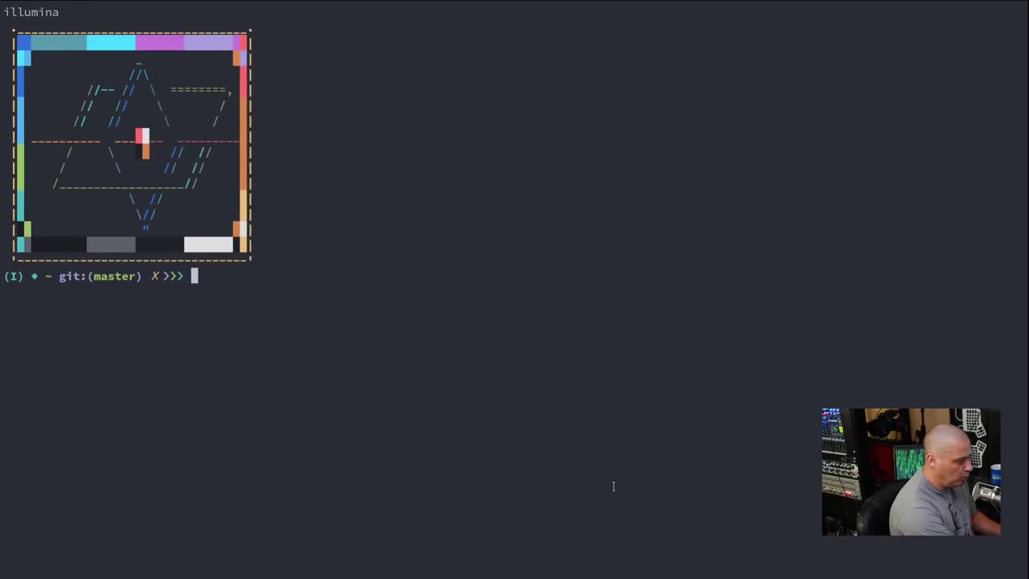
type("git cl")
key("Right")
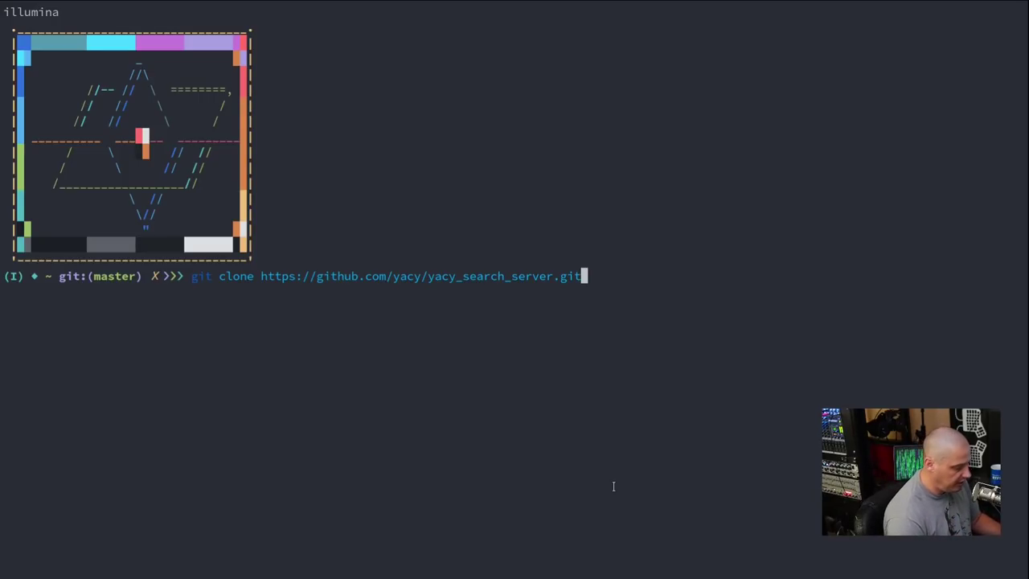
key("ctrl+c")
Change the working directory to yacy_search_server/ in the terminal.
type("c")
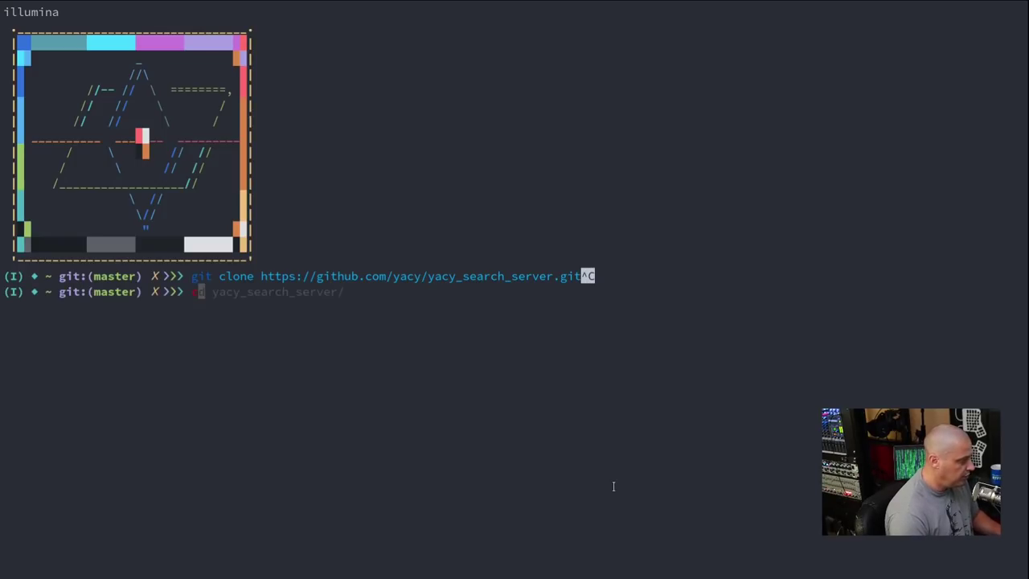
type("d y")
key("Right")
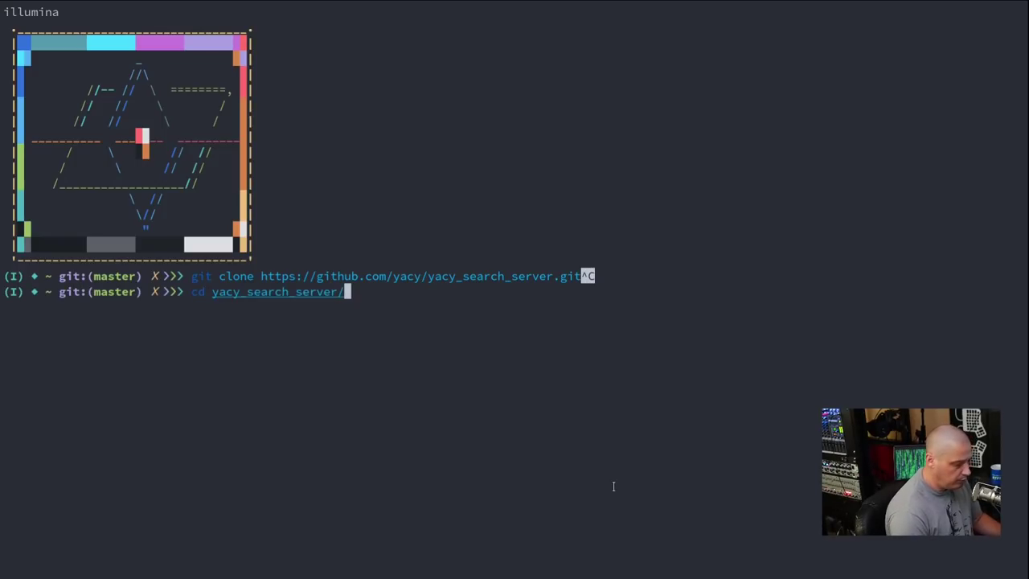
key("Return")
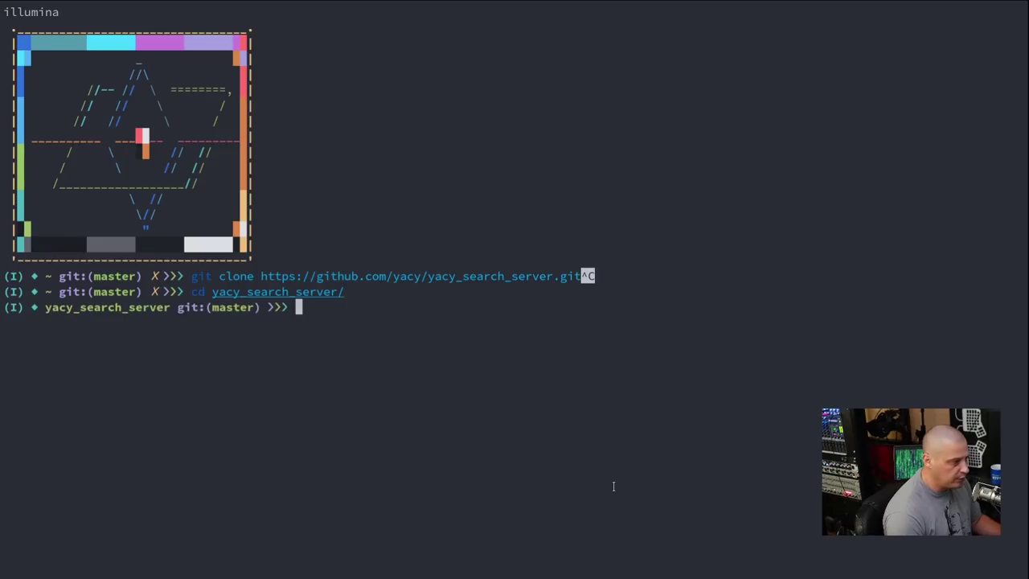
type("ant")
key("Right")
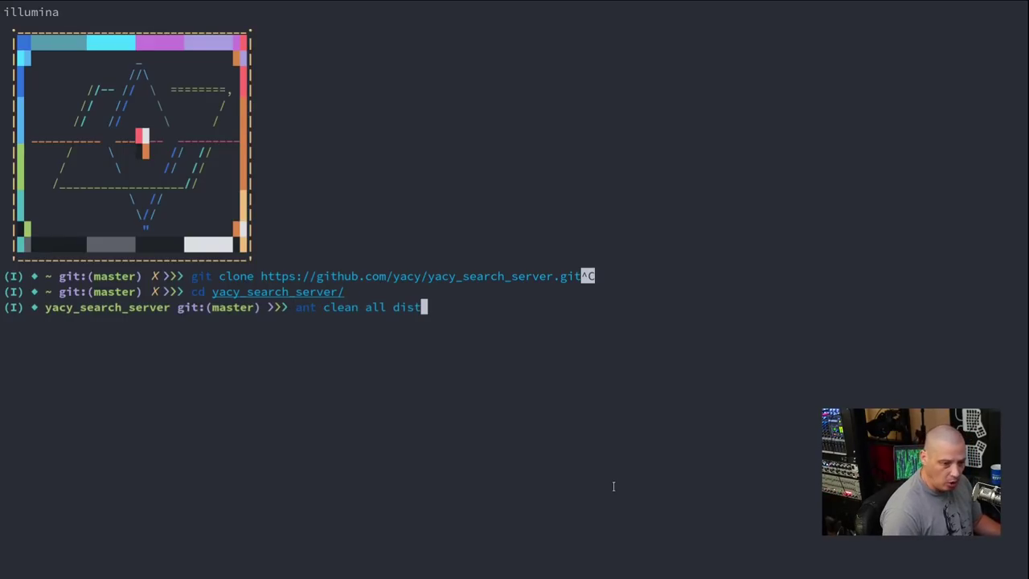
key("BackSpace")
key("BackSpace")
key("BackSpace")
key("BackSpace")
key("BackSpace")
key("BackSpace")
key("BackSpace")
key("BackSpace")
key("BackSpace")
key("BackSpace")
key("BackSpace")
key("BackSpace")
key("BackSpace")
key("BackSpace")
key("BackSpace")
key("BackSpace")
key("BackSpace")
key("BackSpace")
List the folder's files, start YaCy with ./startYACY.sh and close the terminal.
type("ls")
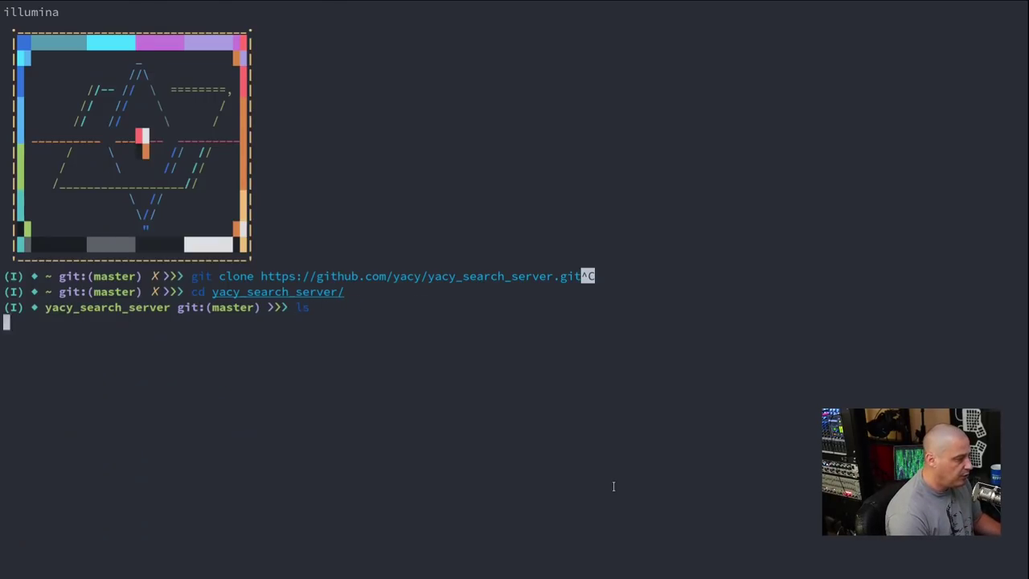
key("Return")
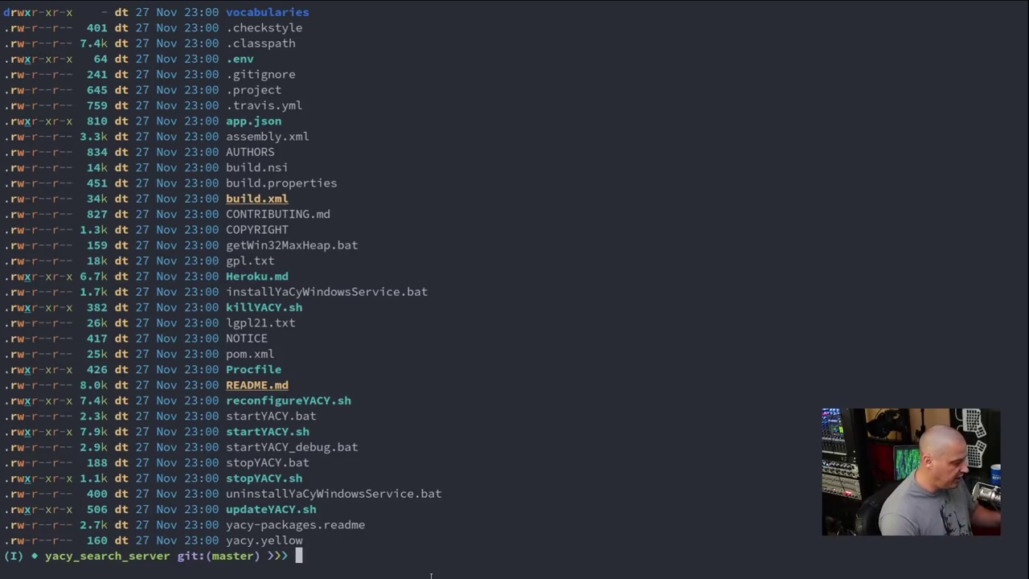
type("./star")
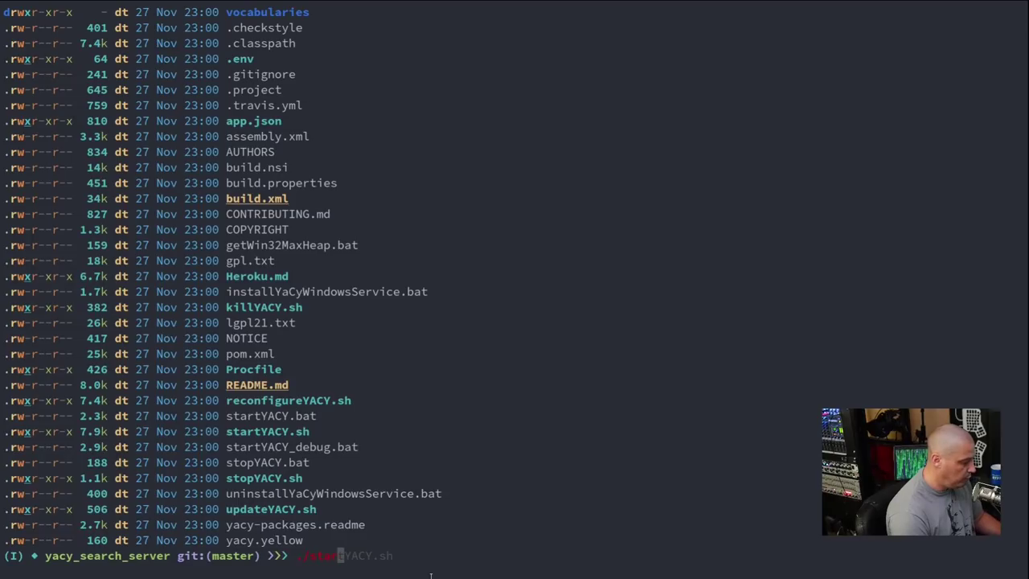
key("Right")
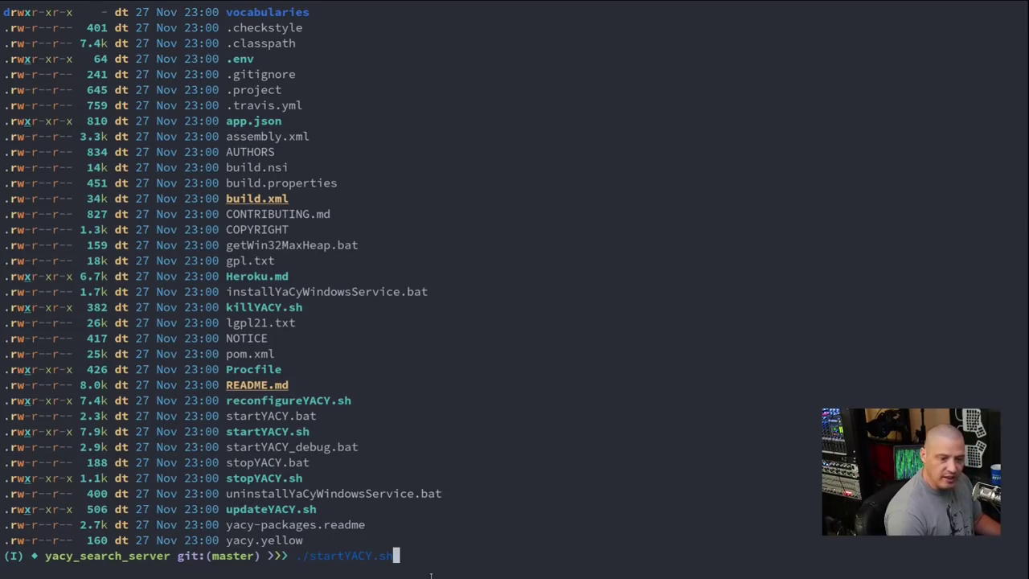
key("Return")
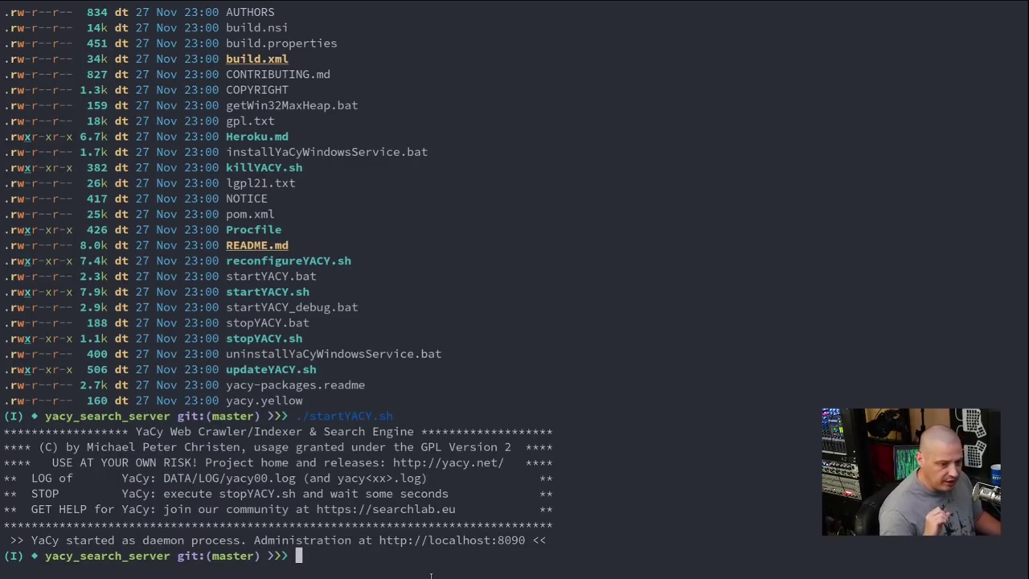
key("super+shift+c")
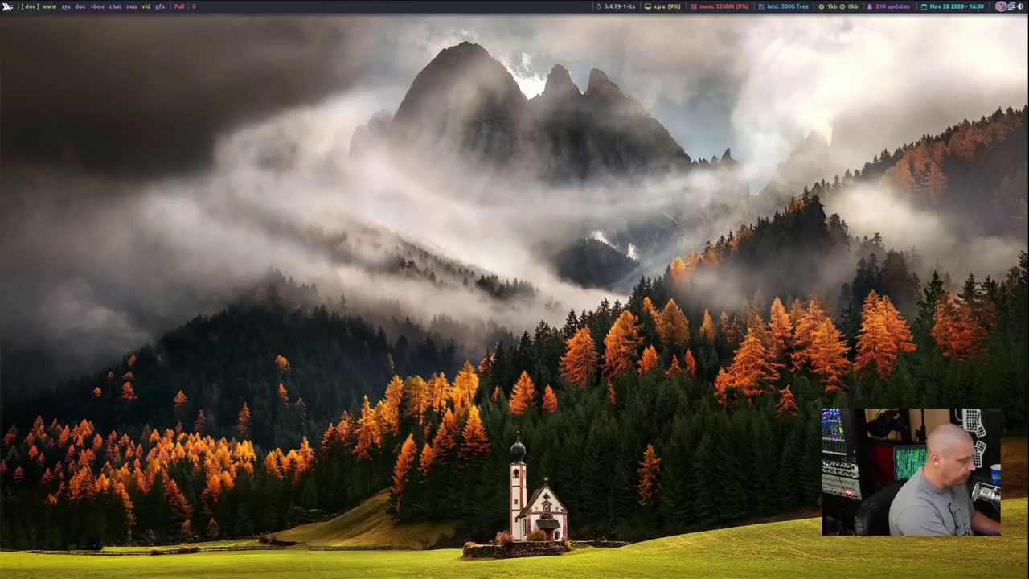
Switch to Firefox and load localhost:8090 in a new tab.
key("super+2")
key("ctrl+t")
type("localhost:1")
key("BackSpace")
type("8090")
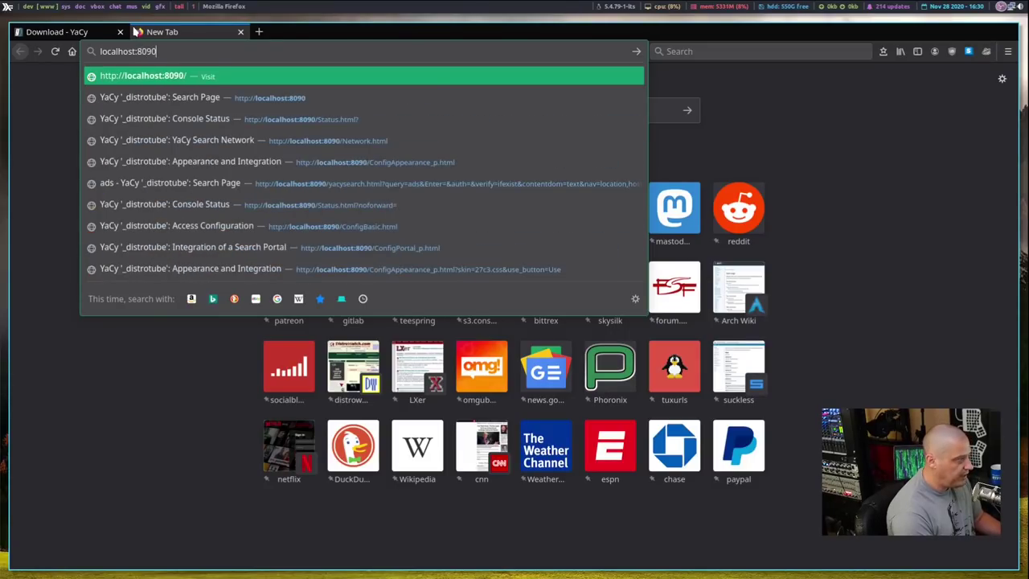
key("Return")
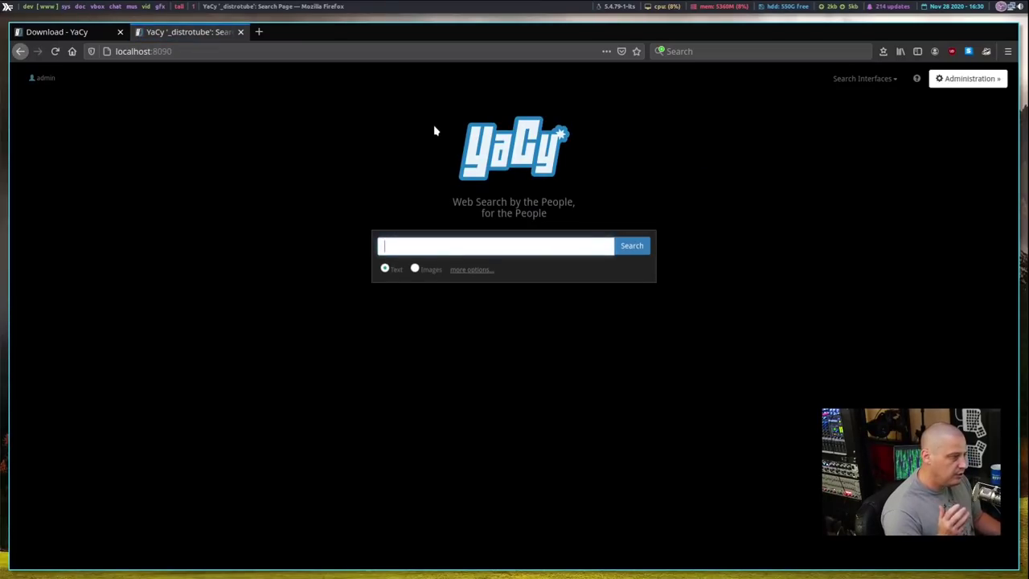
Search for "distrotube" on the local YaCy search page.
type("dis")
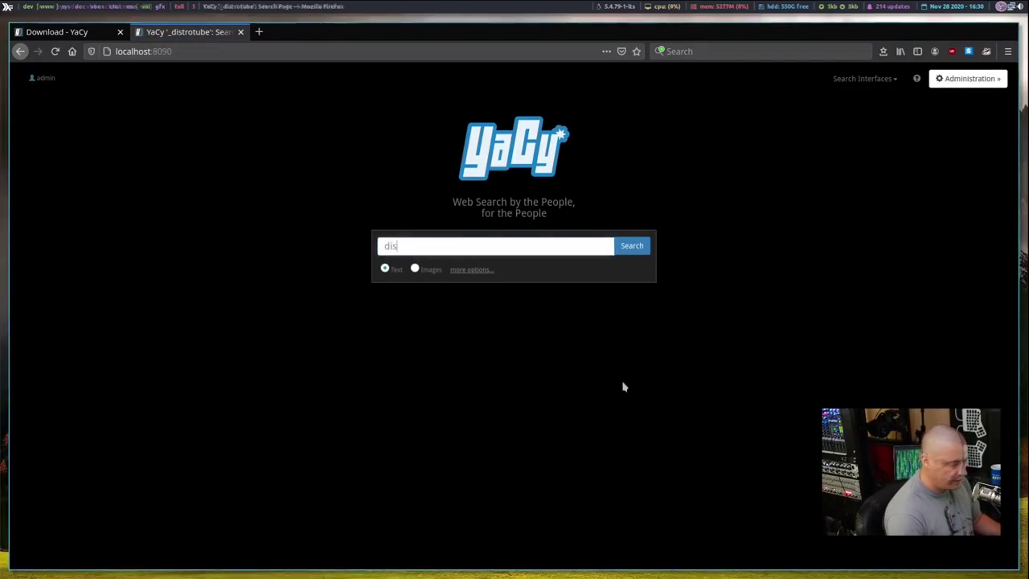
type("trotube")
key("Return")
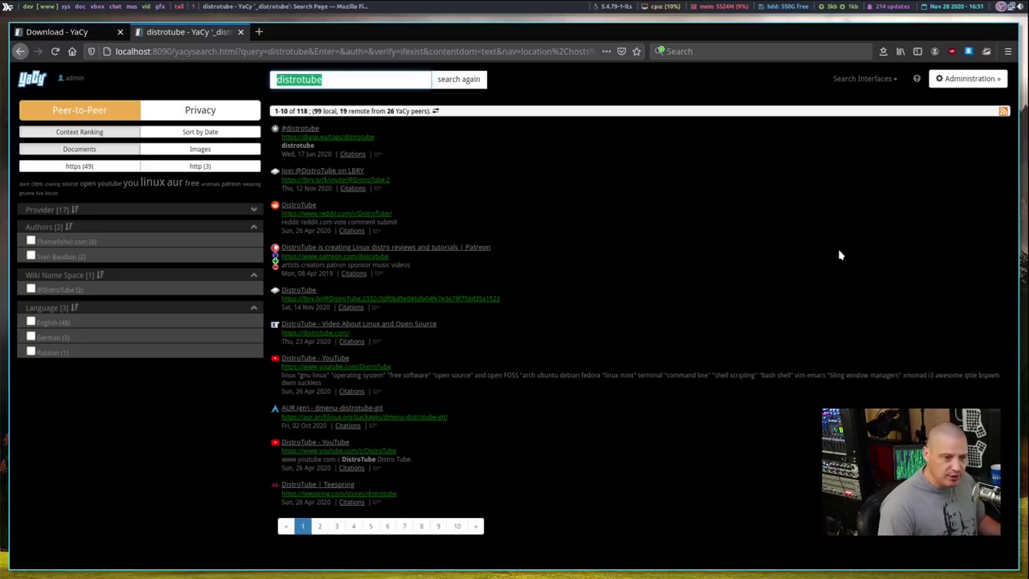
Open YaCy's Administration area and examine the System Status page with its peer performance and index size graphs.
left_click(955, 80)
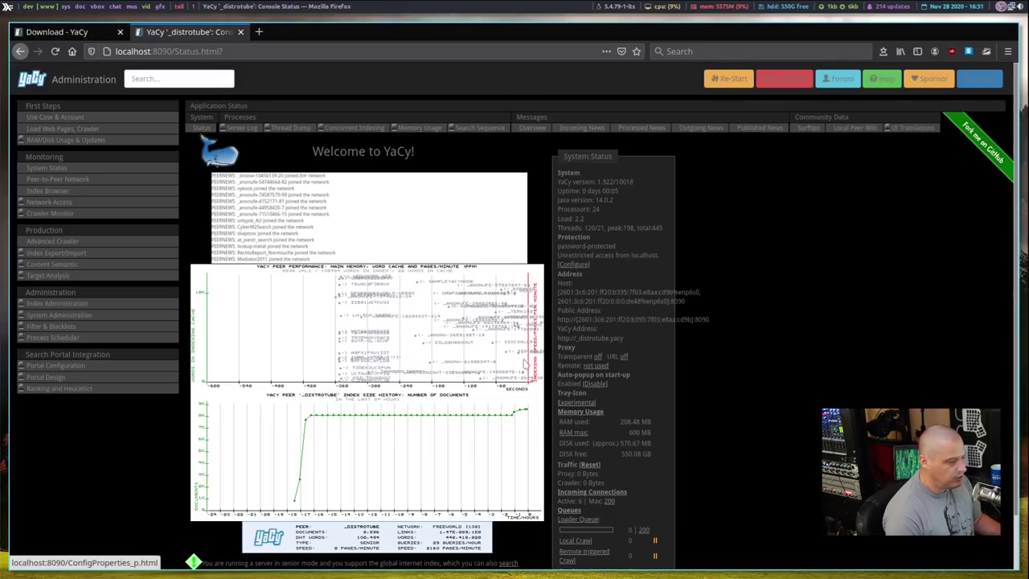
scroll(659, 269, "down", 1)
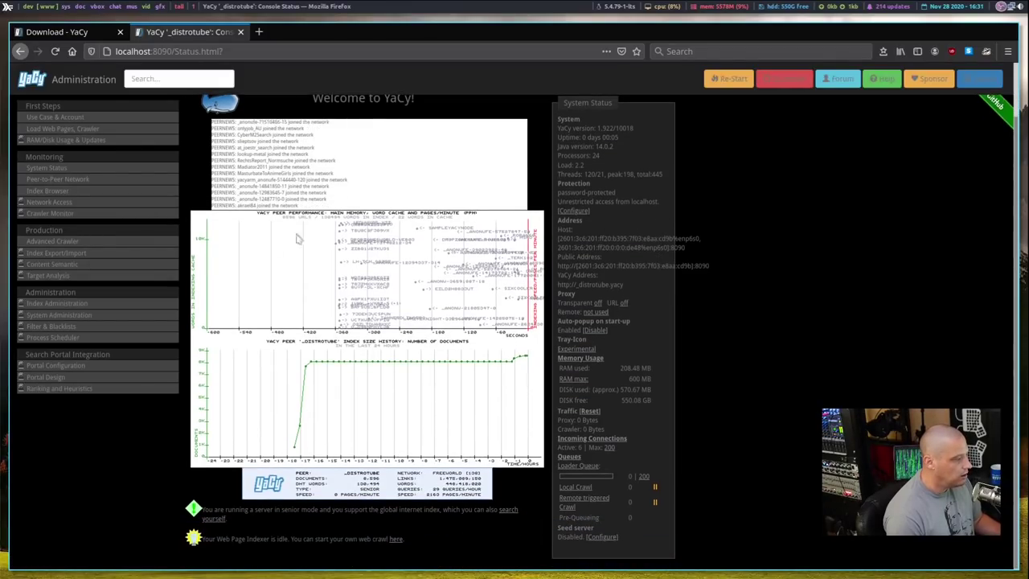
scroll(277, 244, "up", 1)
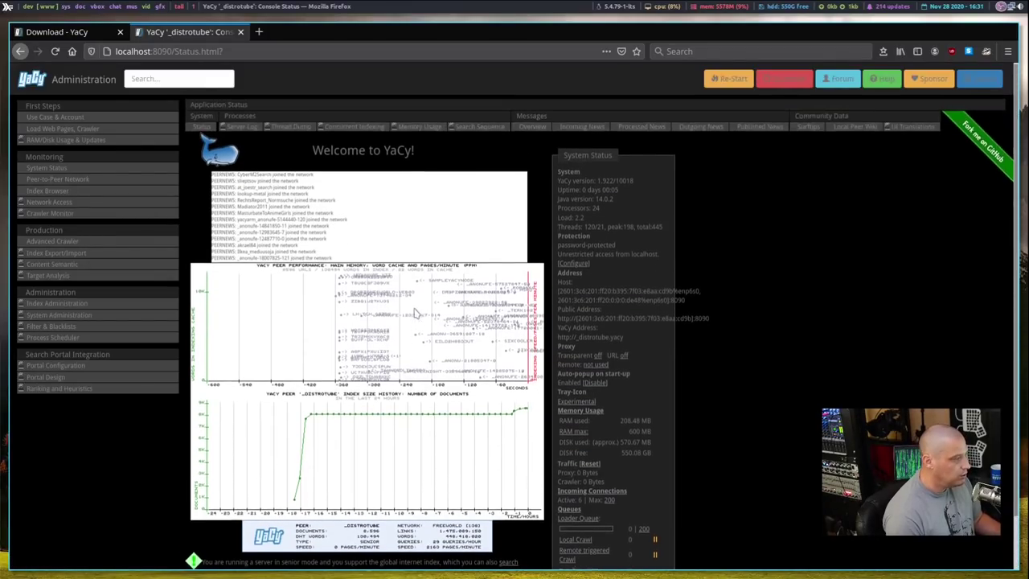
left_click(61, 170)
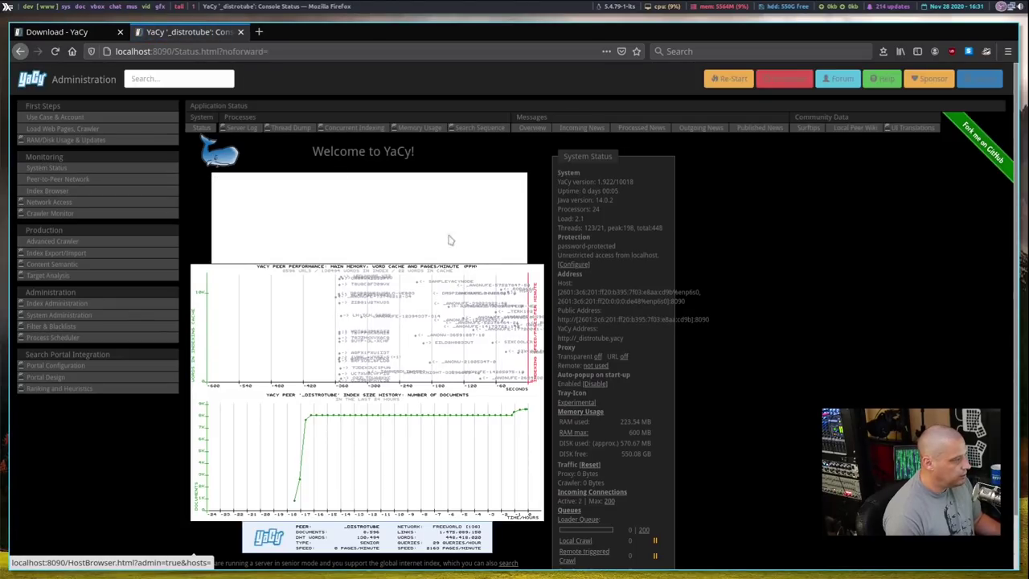
Open the Peer-to-Peer Network page and examine the network graph down to the peer's own details.
left_click(89, 178)
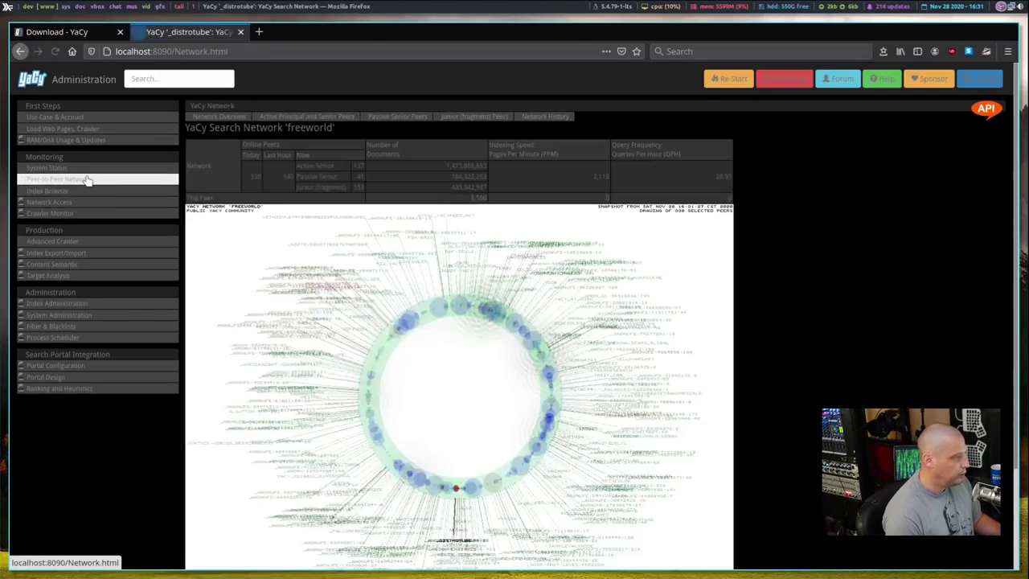
scroll(706, 361, "down", 3)
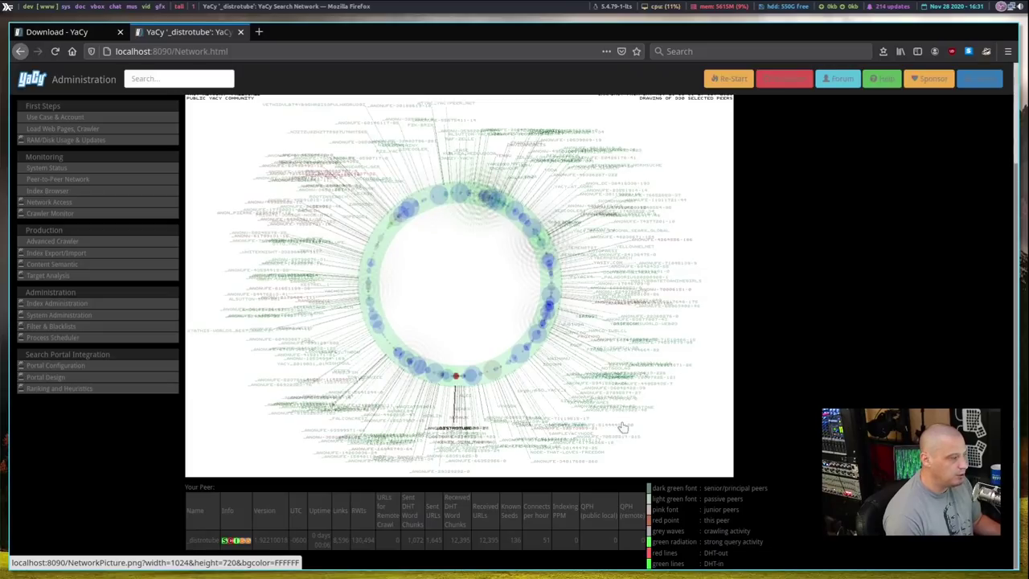
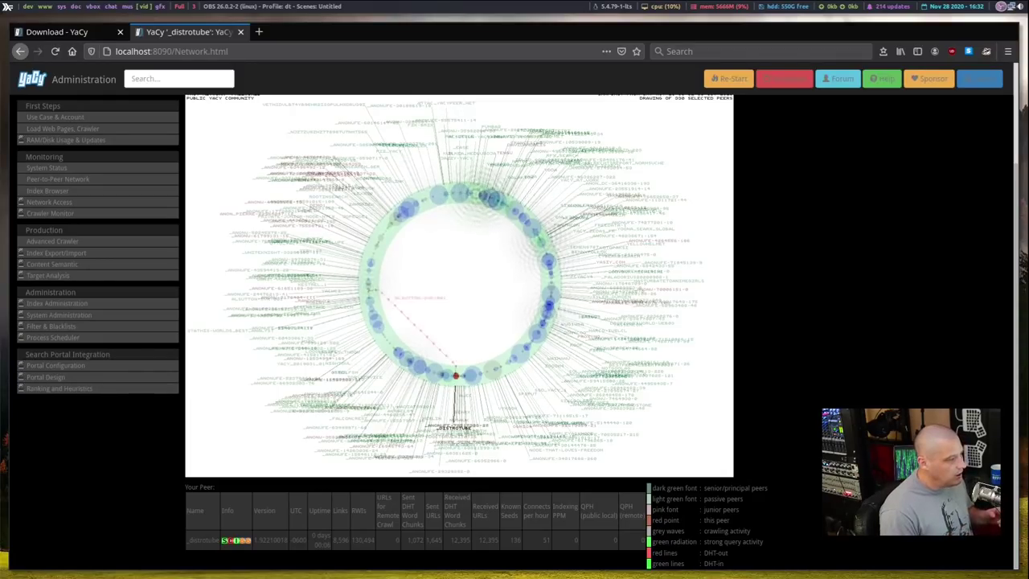
Return to the YaCy administration in the browser and open the Use Case & Account configuration.
key("alt+Tab")
key("super+2")
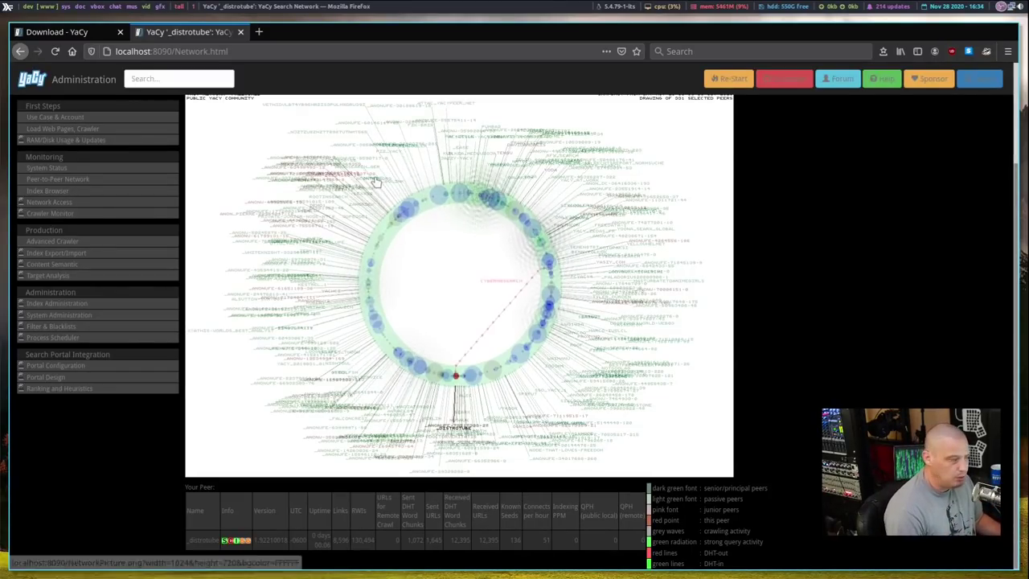
left_click(71, 121)
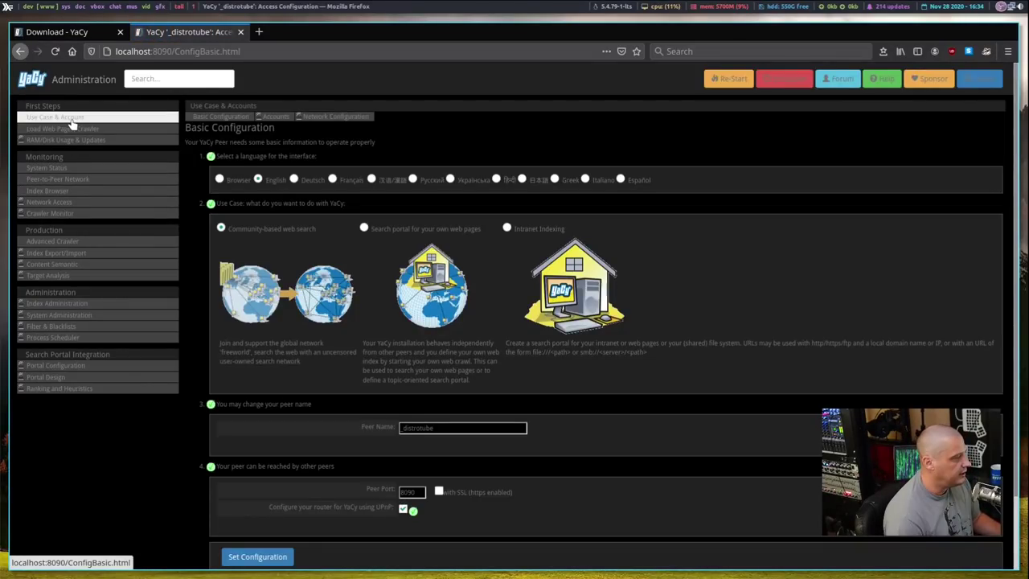
Review the language, use case, peer name and port settings in Basic Configuration, and open the Filter & Blacklists page.
scroll(352, 214, "down", 2)
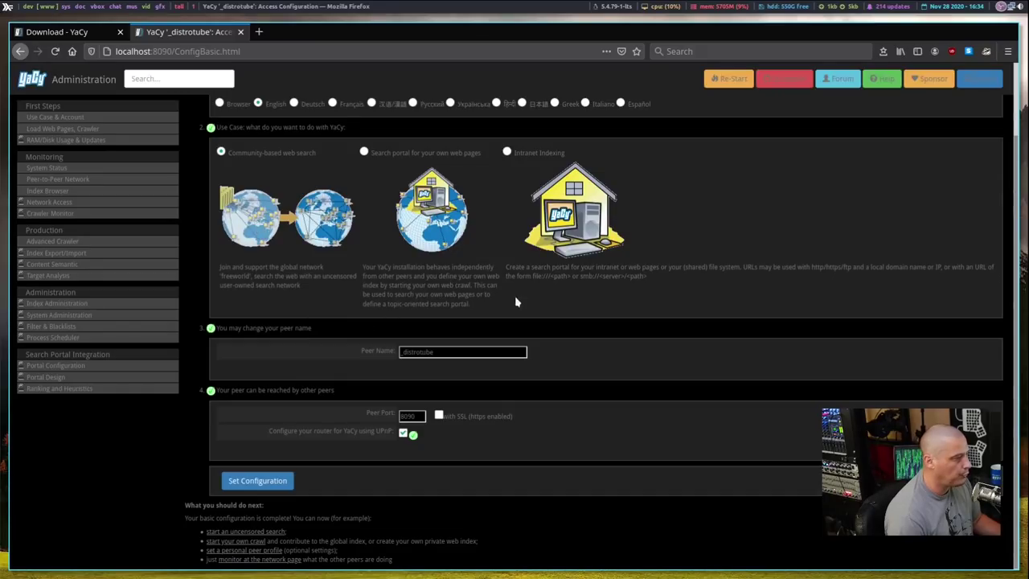
scroll(747, 351, "up", 2)
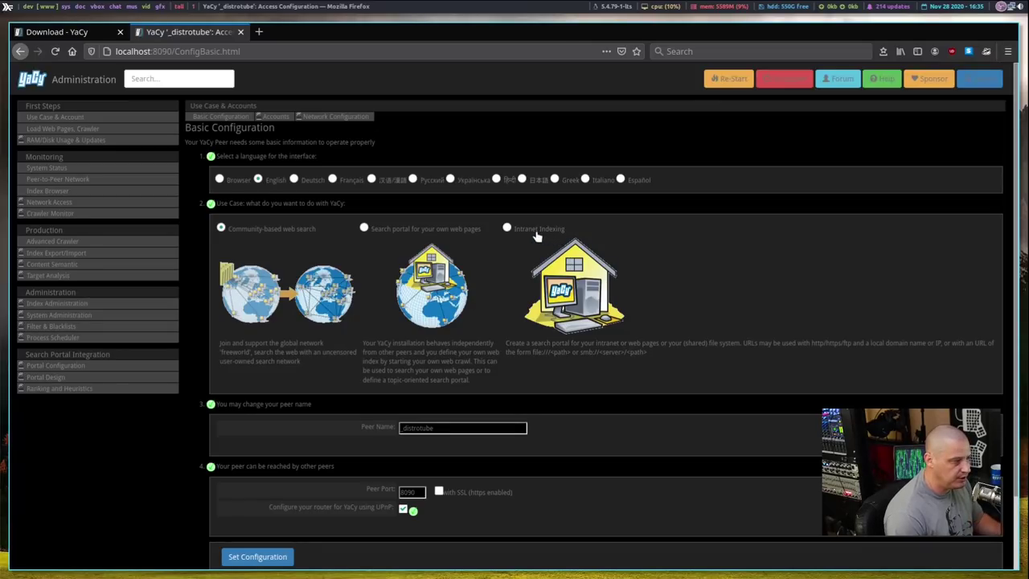
left_click(70, 326)
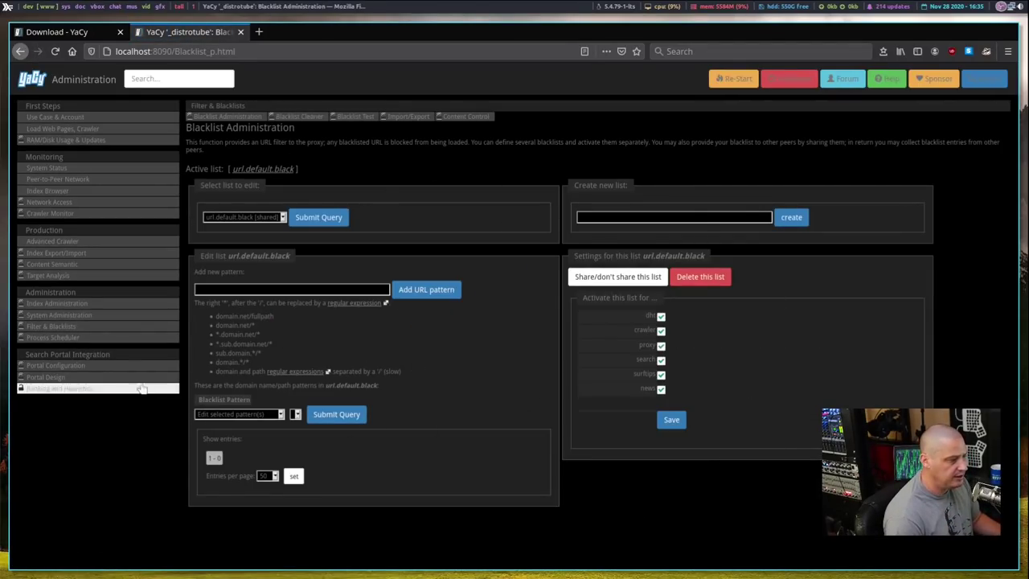
Open the Portal Design appearance settings, look through the available skins and choose the dark skin.
left_click(56, 381)
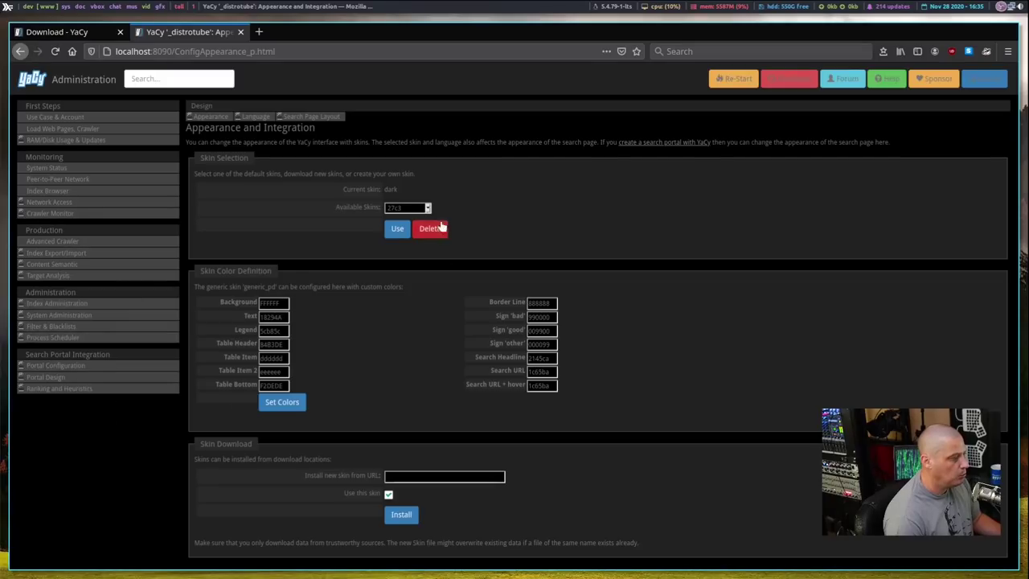
left_click(427, 208)
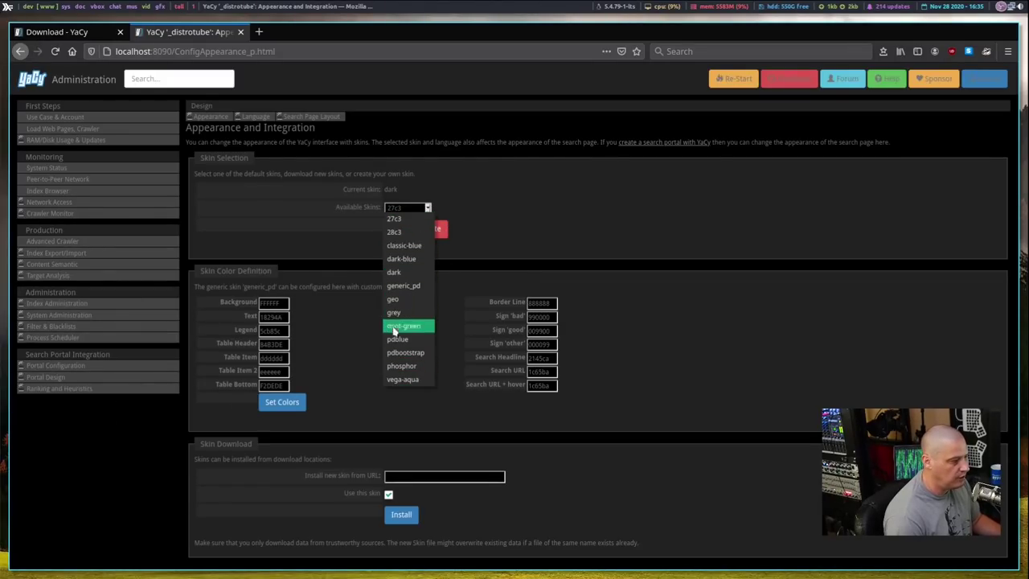
left_click(414, 275)
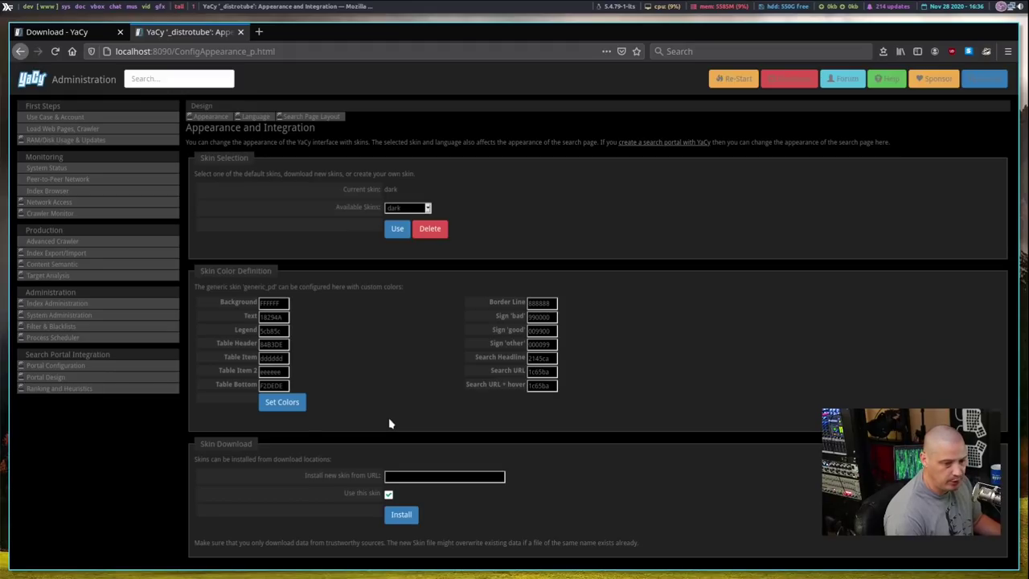
Go back to YaCy's local search start page and close the browser window.
left_click(63, 34)
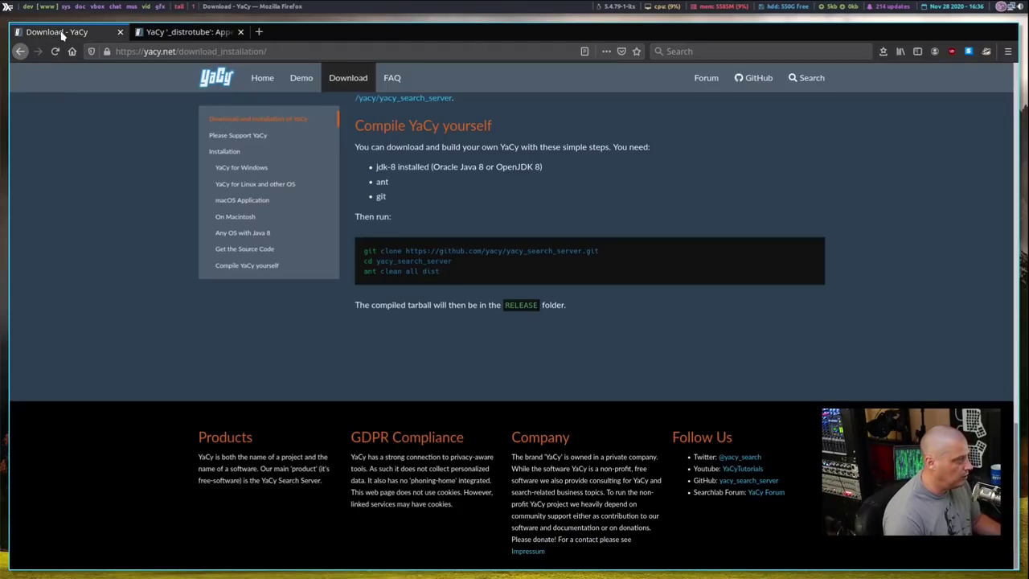
left_click(205, 32)
left_click(15, 82)
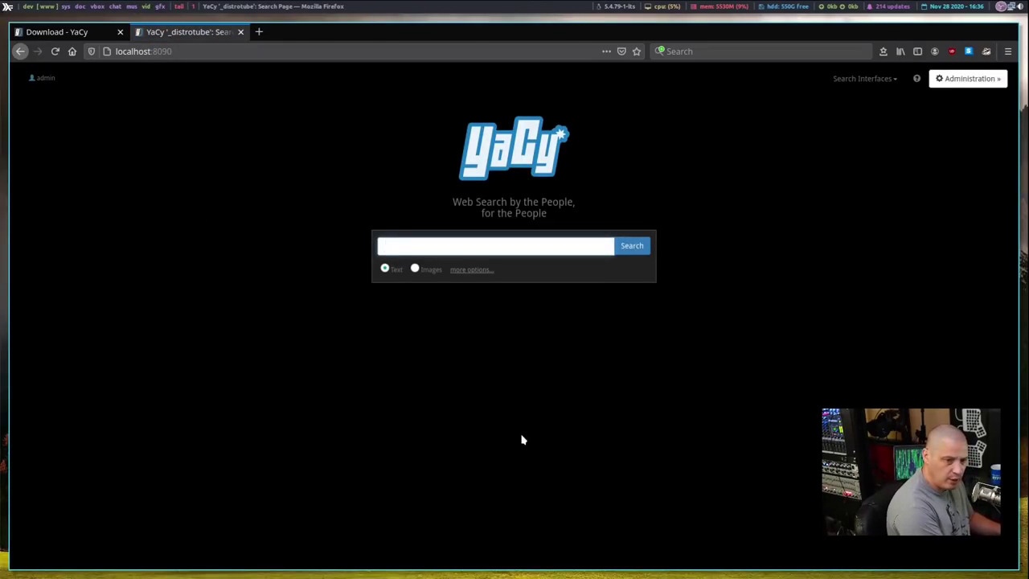
key("super+shift+c")
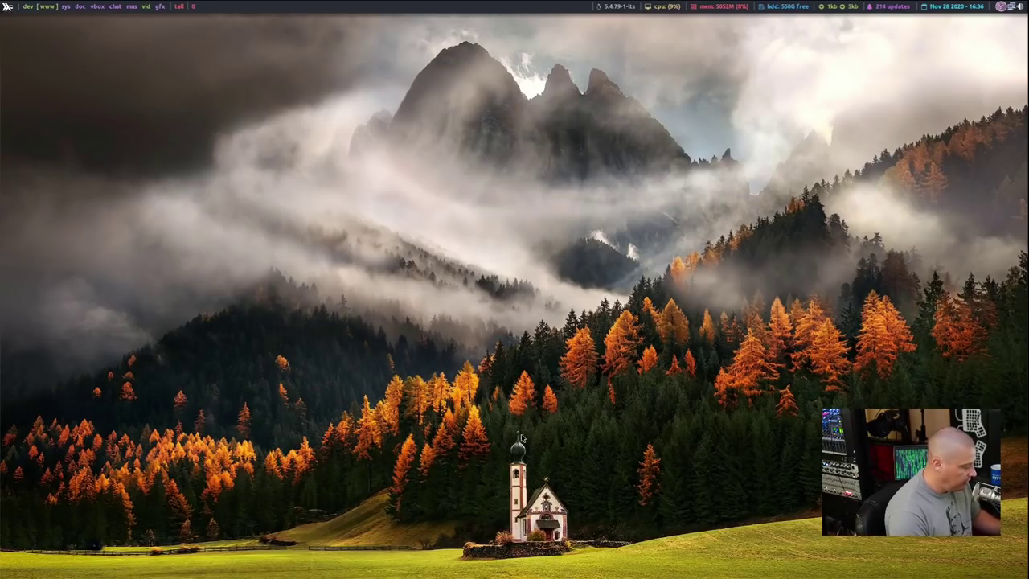
Search YaCy for "linux news" from the desktop search launcher.
key("super+s")
key("y")
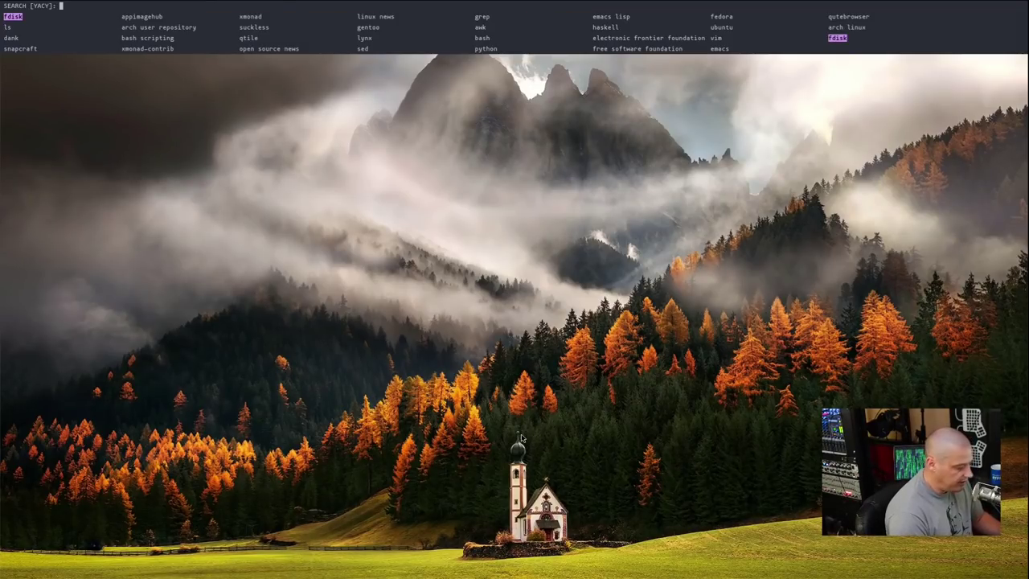
type("xmonad")
key("Return")
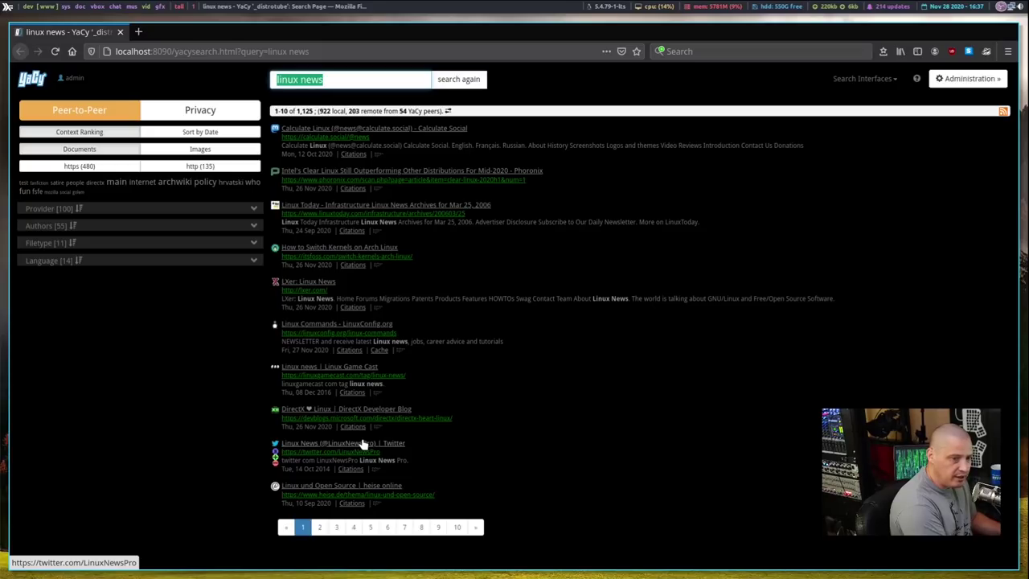
Close the browser window with the search results and switch to the vid workspace.
key("super+shift+c")
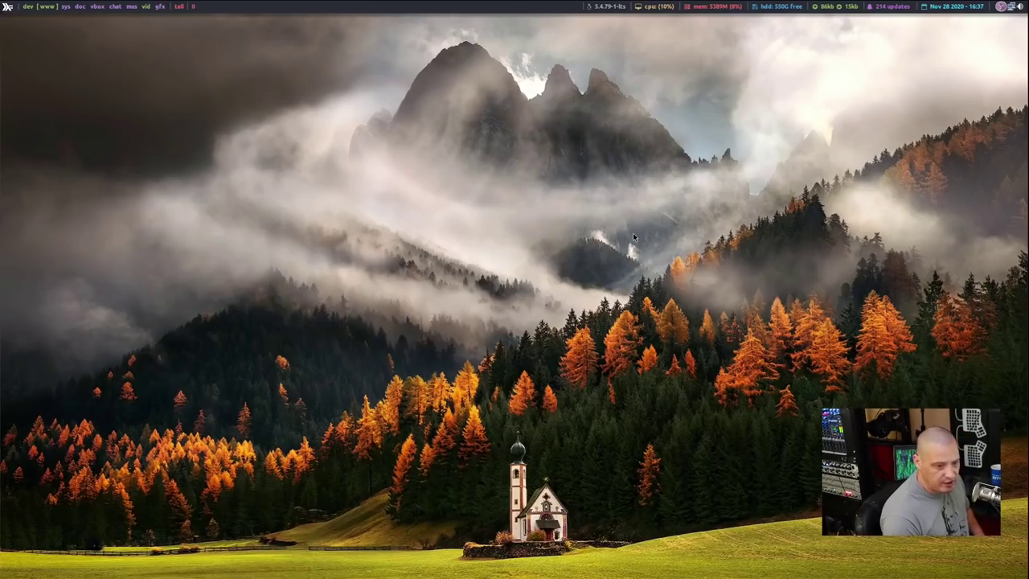
key("super+8")
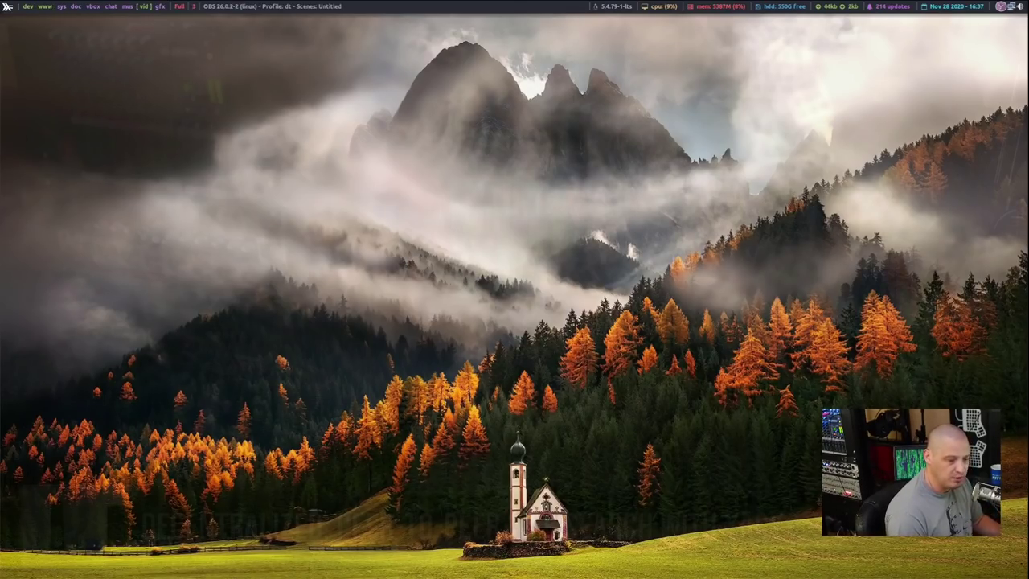